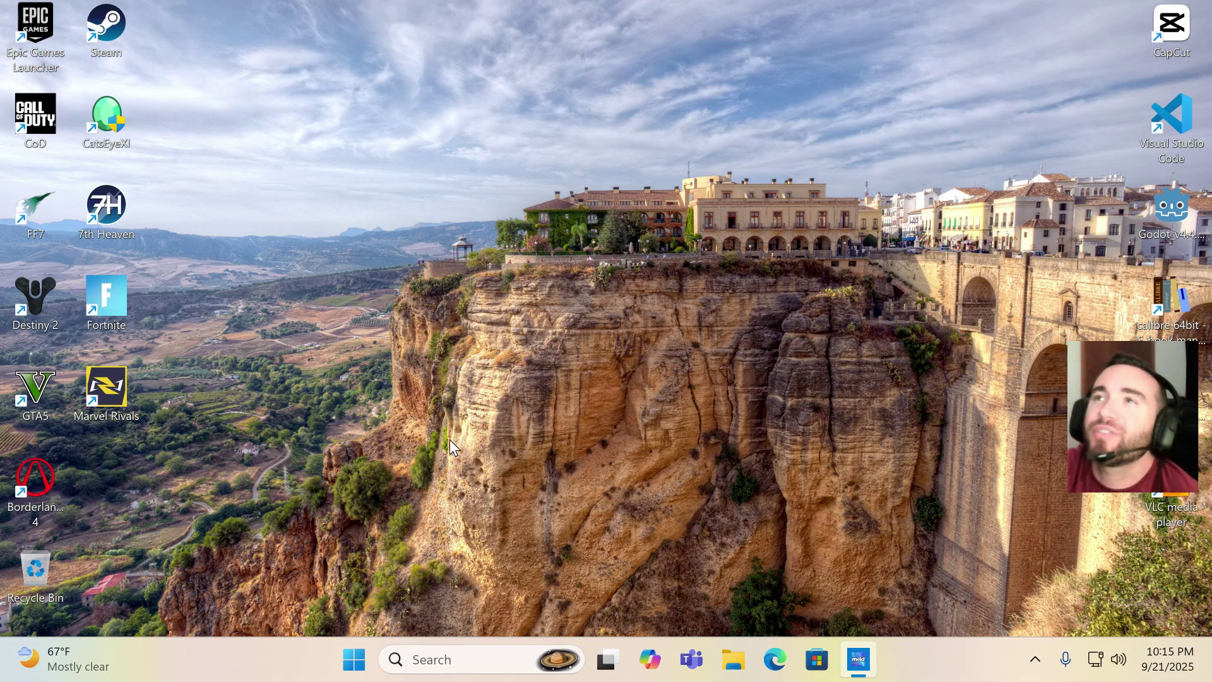
- Launch Borderlands 4 from its desktop shortcut and let the patch reach 100% until 'Try Again?' appears
double_click(47, 478)
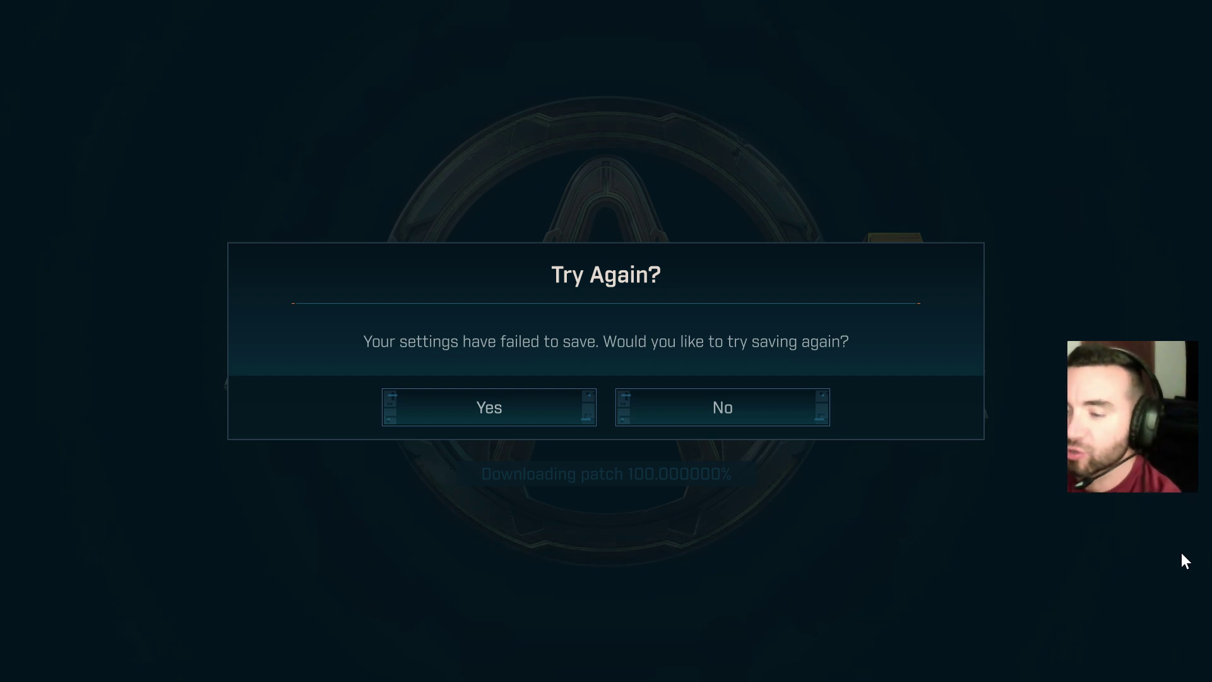
- End the Borderlands 4 process from Task Manager, then close Task Manager
key("super")
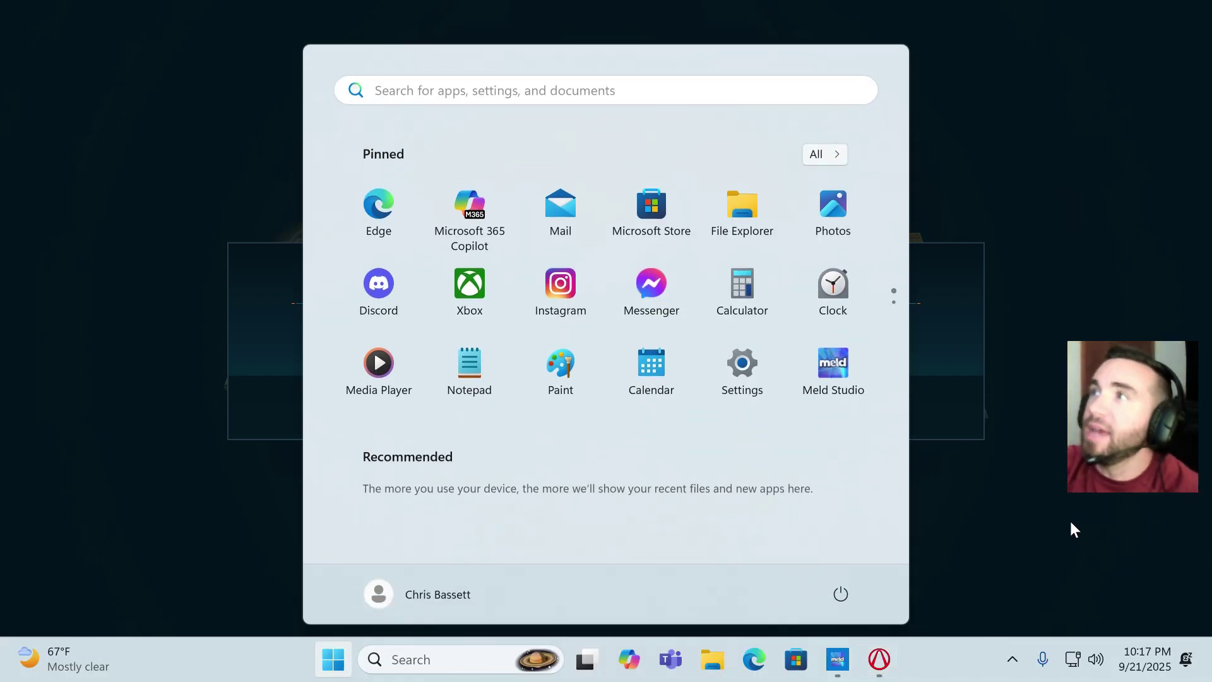
right_click(959, 655)
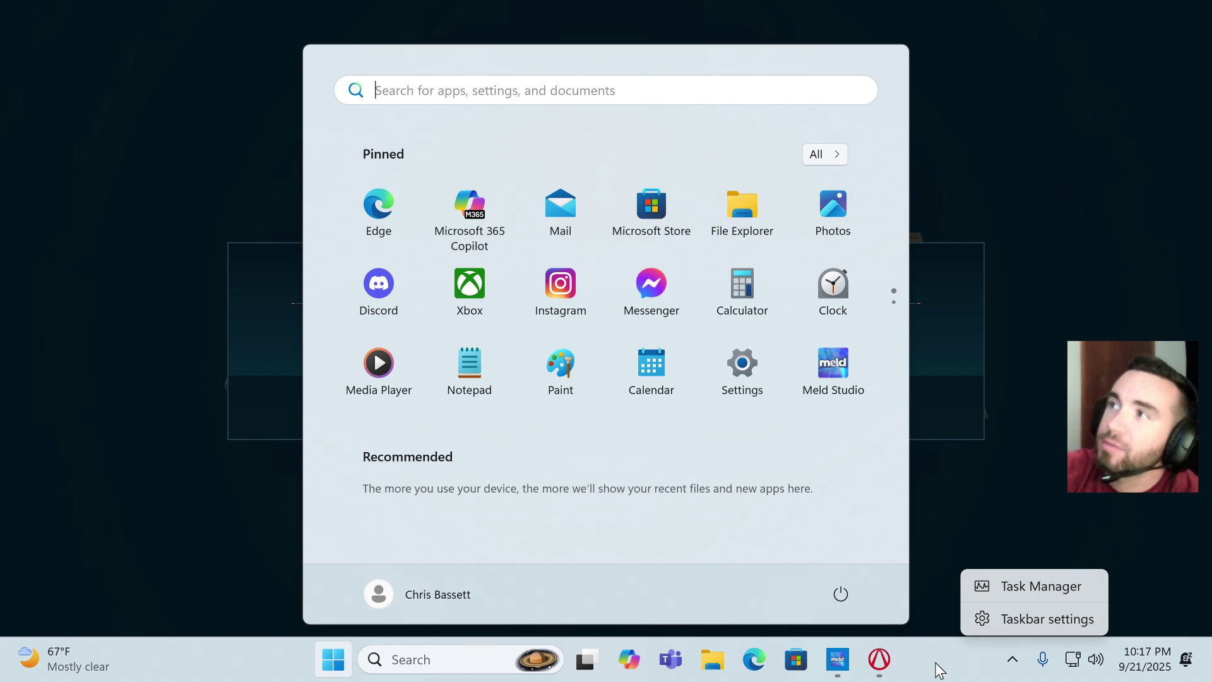
left_click(1020, 580)
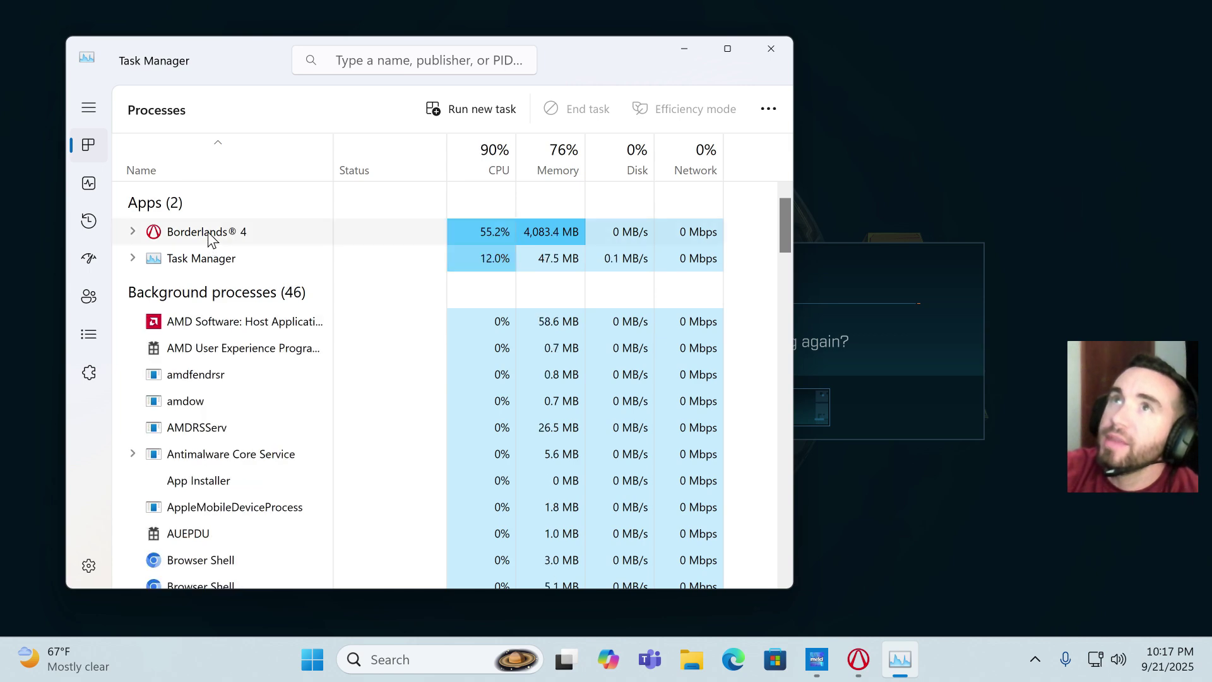
right_click(209, 235)
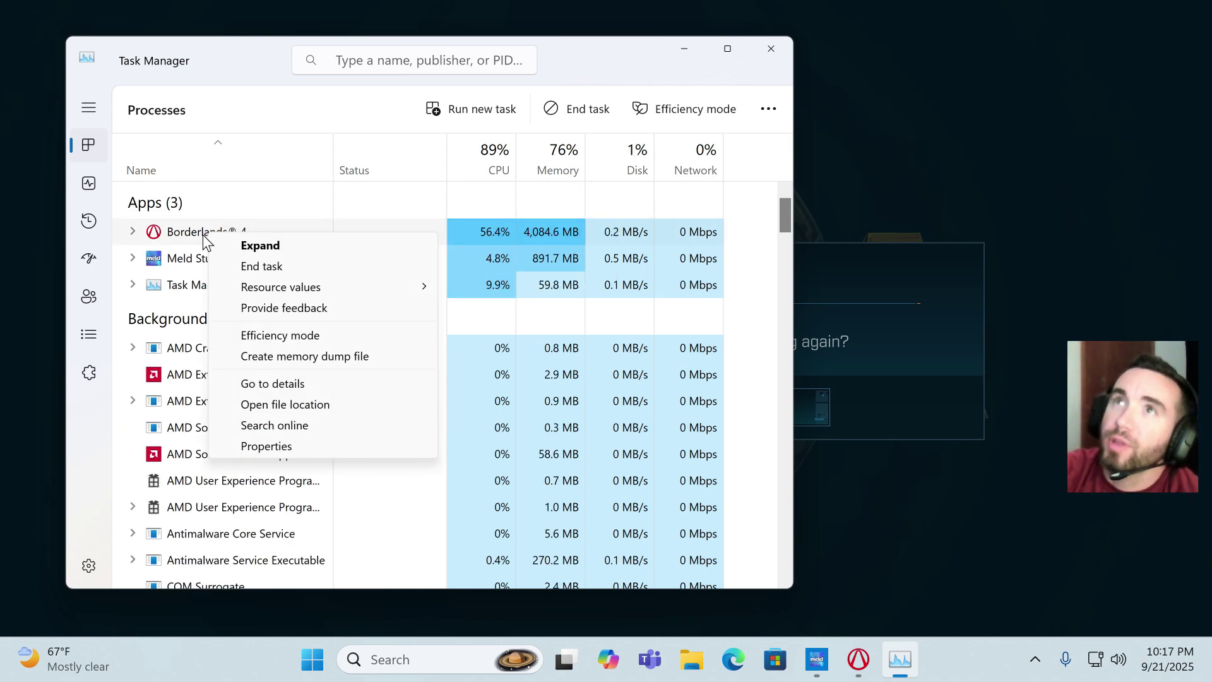
left_click(266, 273)
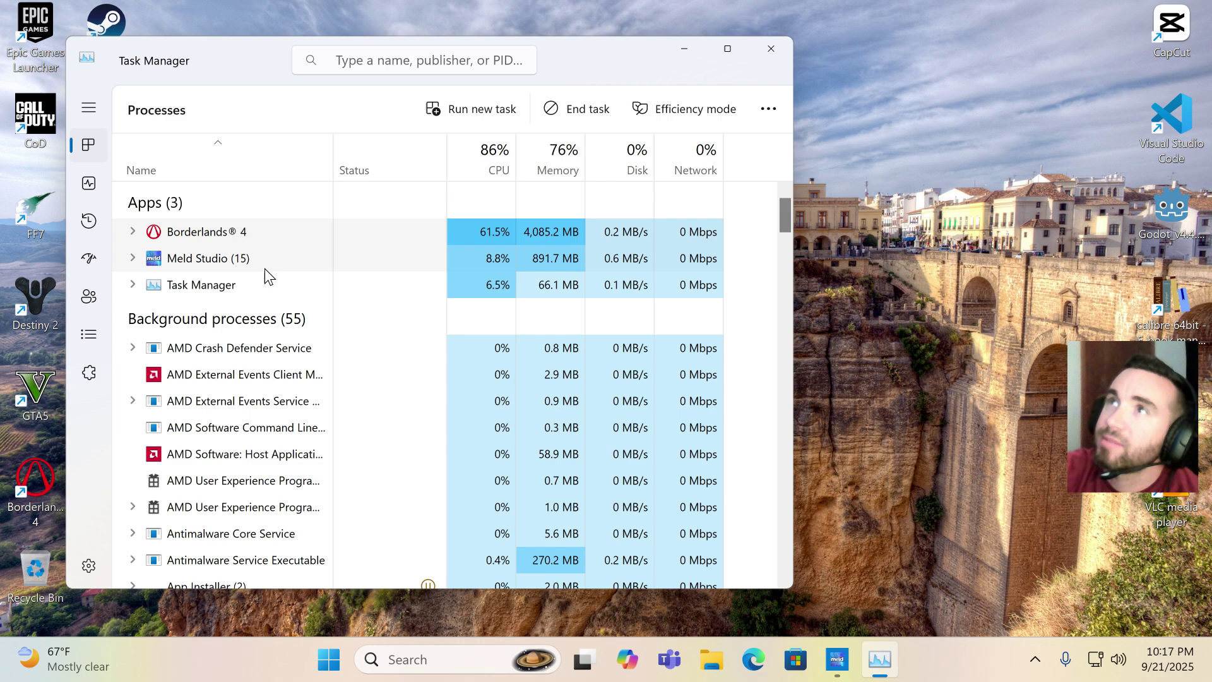
left_click(770, 54)
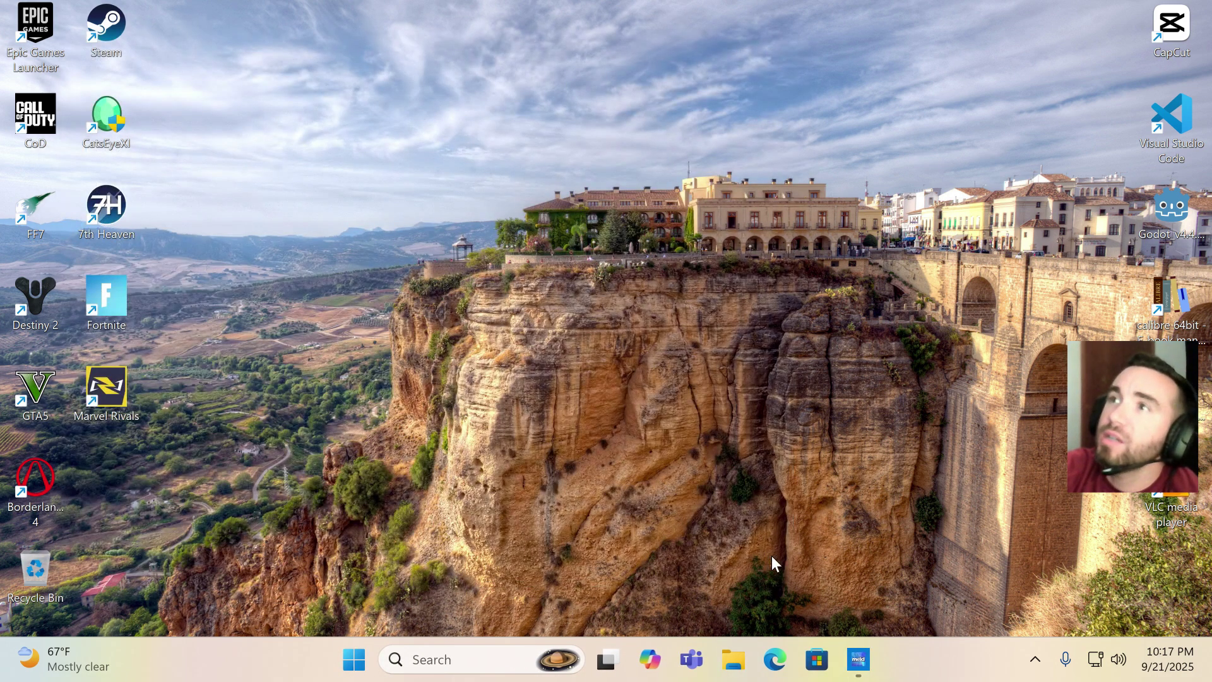
- Open Steam and switch to the game Library
double_click(109, 24)
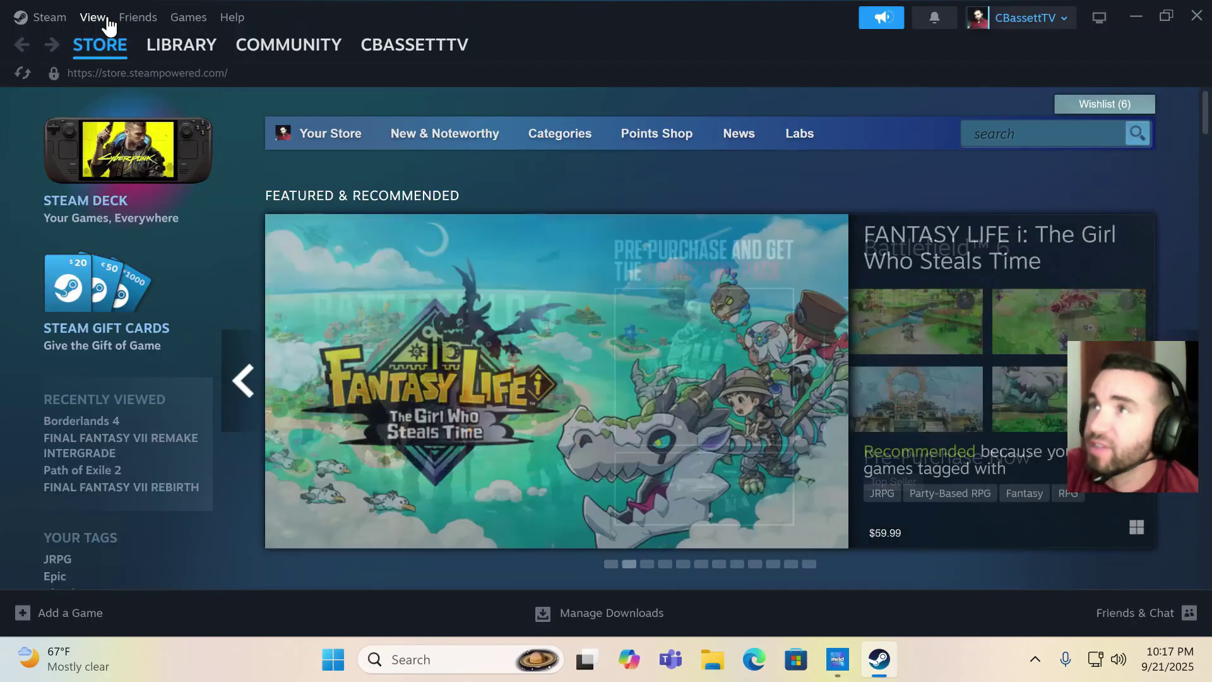
mouse_move(100, 45)
mouse_move(170, 50)
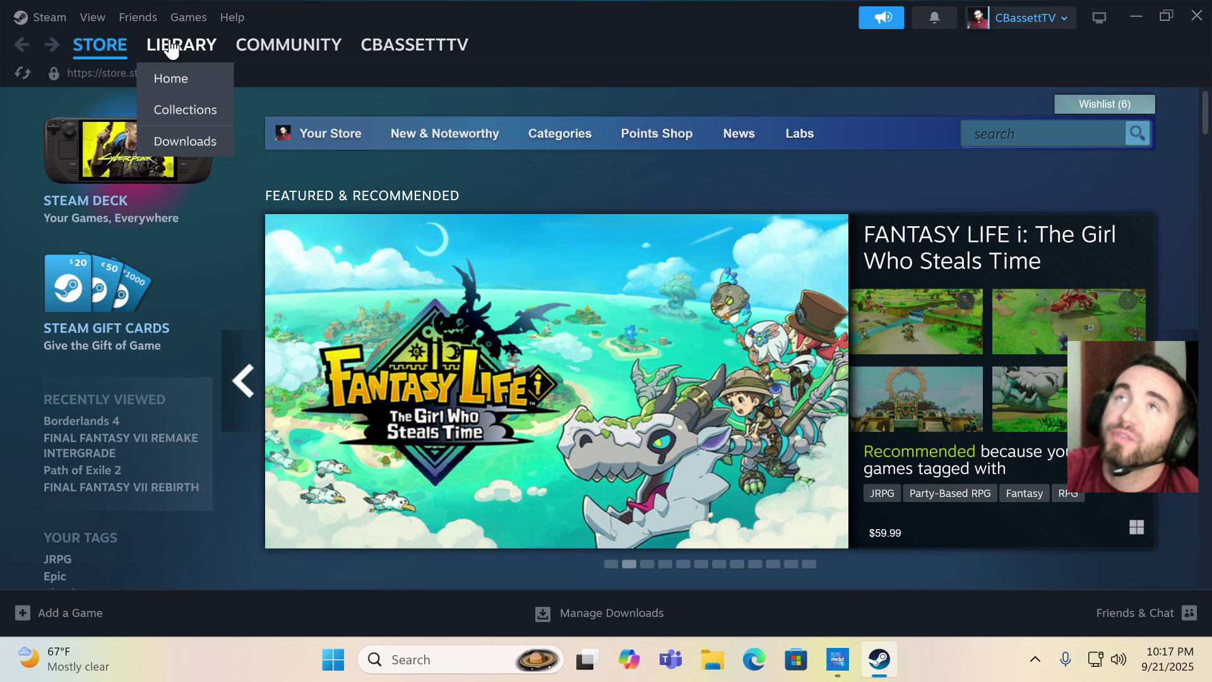
left_click(171, 49)
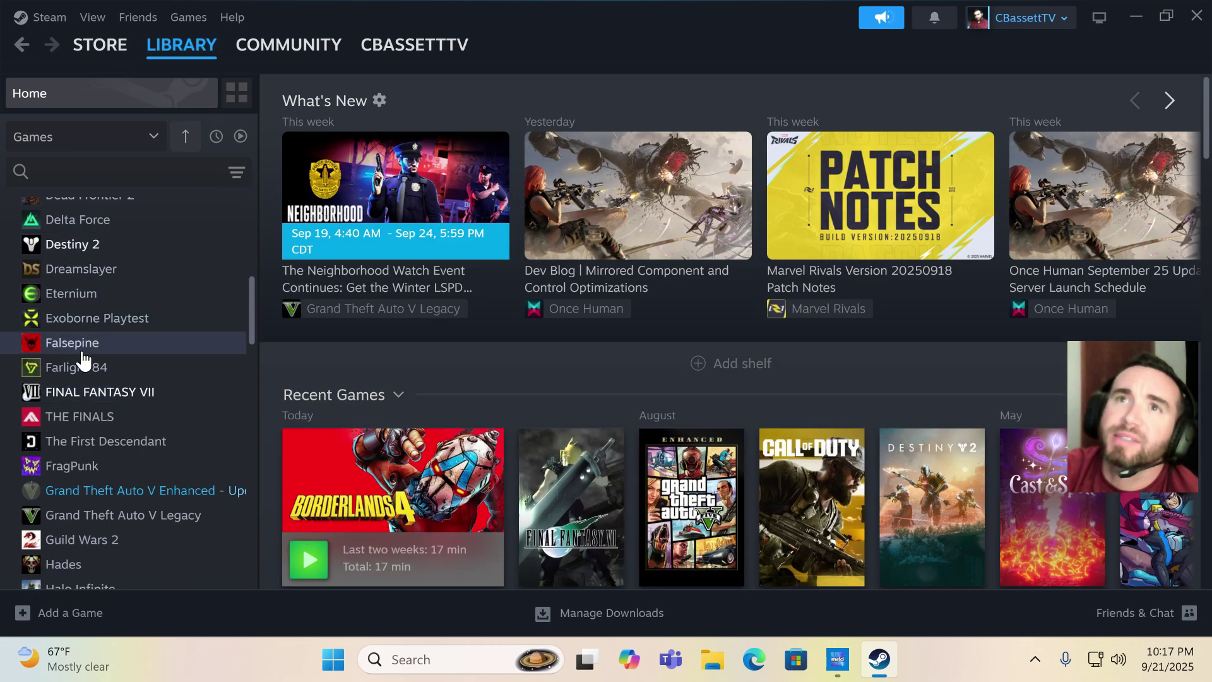
scroll(85, 360, "down", 2)
scroll(89, 366, "up", 10)
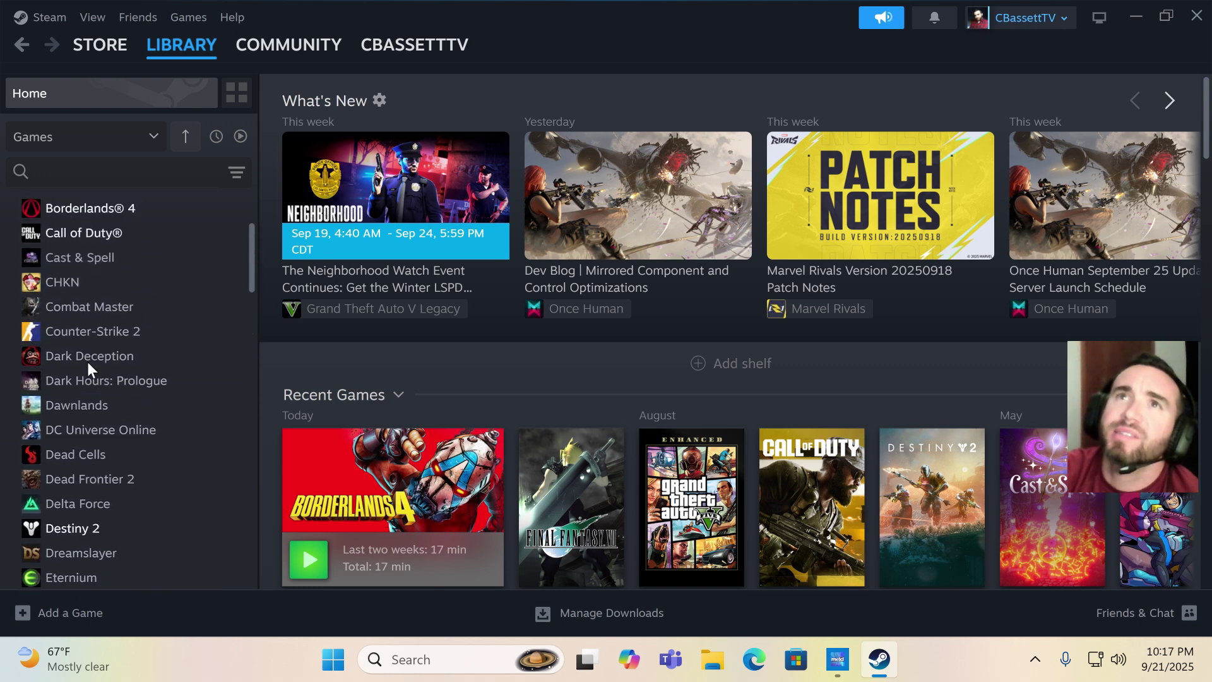
- Verify Borderlands 4's game files from Properties > Installed Files, then close the properties window
right_click(94, 339)
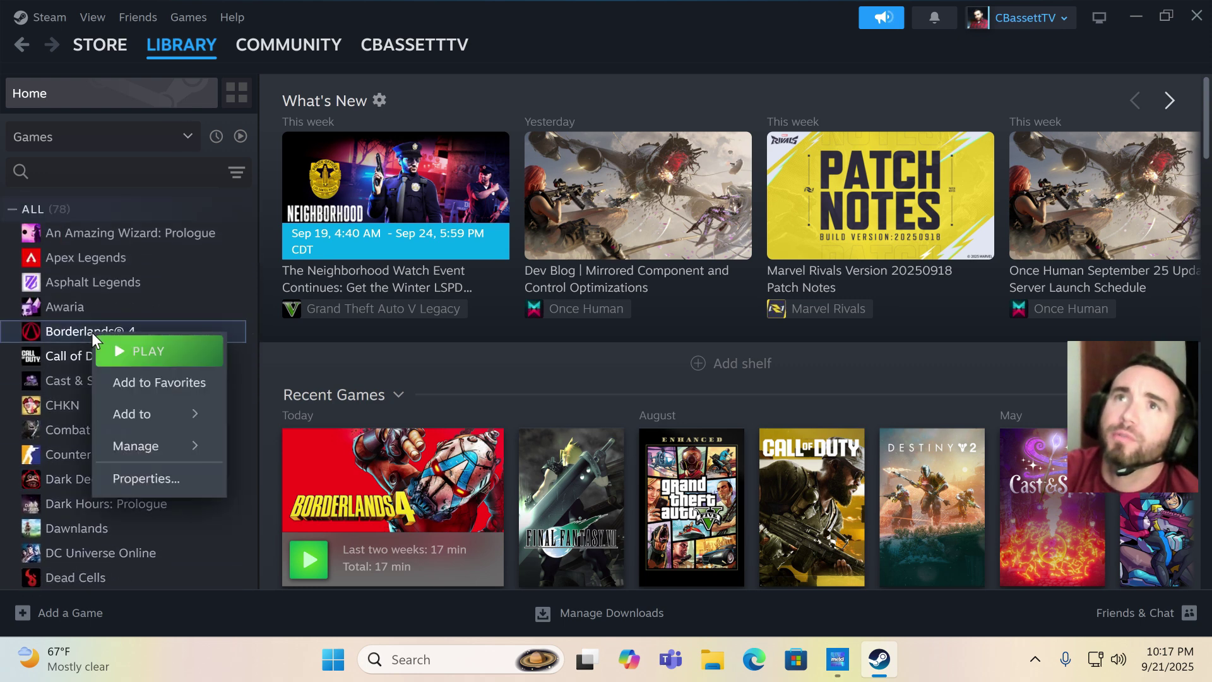
mouse_move(150, 442)
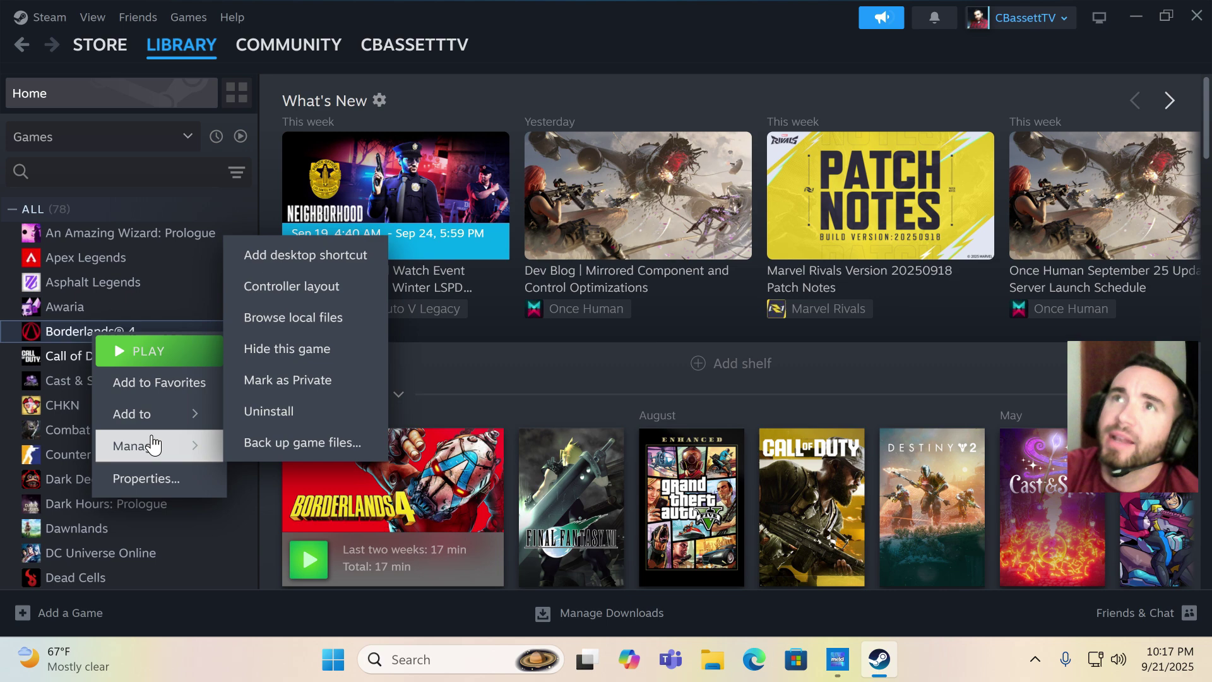
left_click(148, 479)
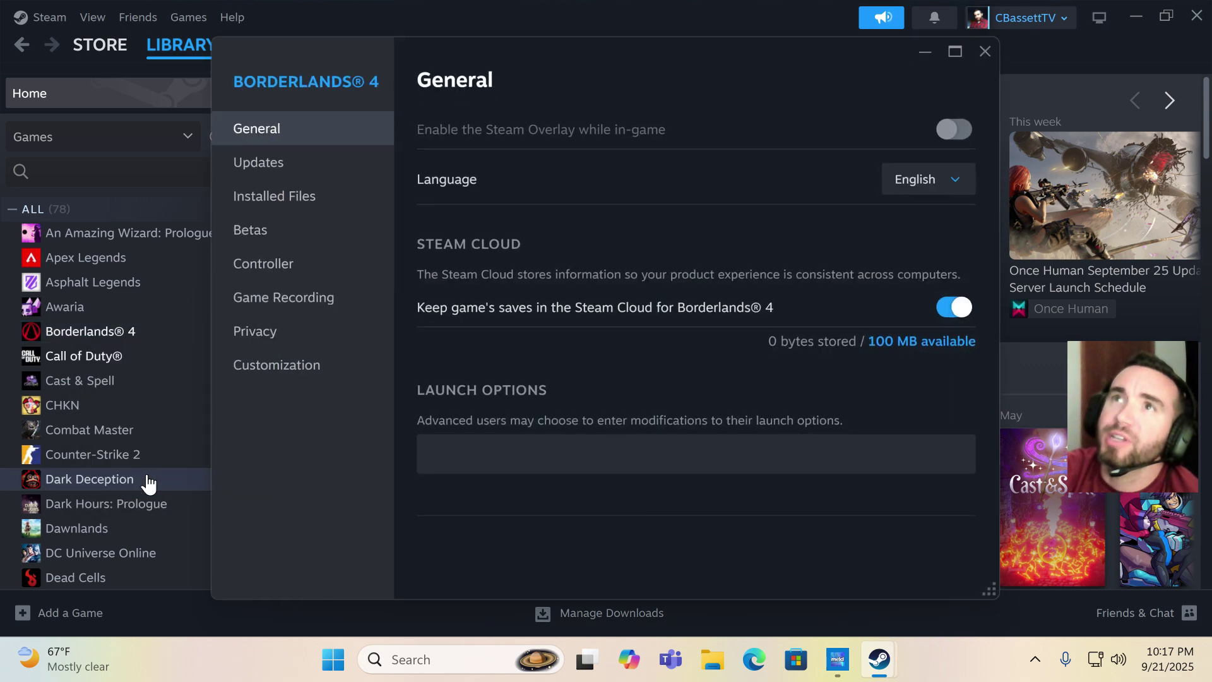
left_click(260, 163)
left_click(272, 201)
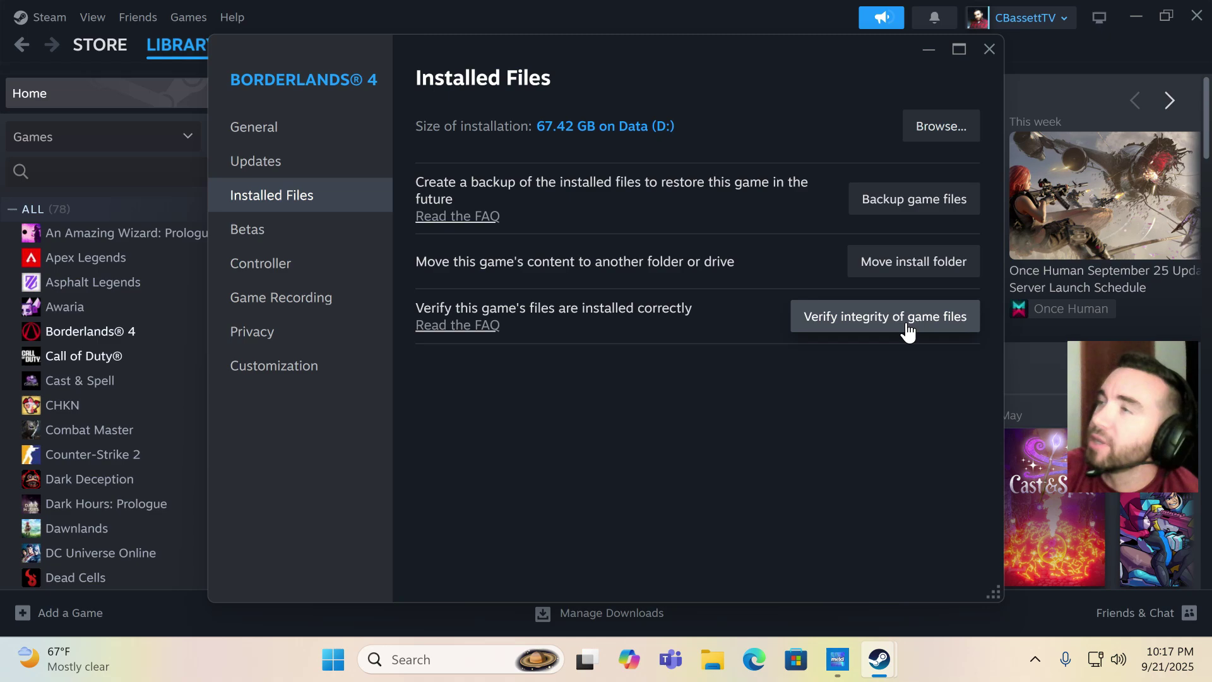
left_click(990, 49)
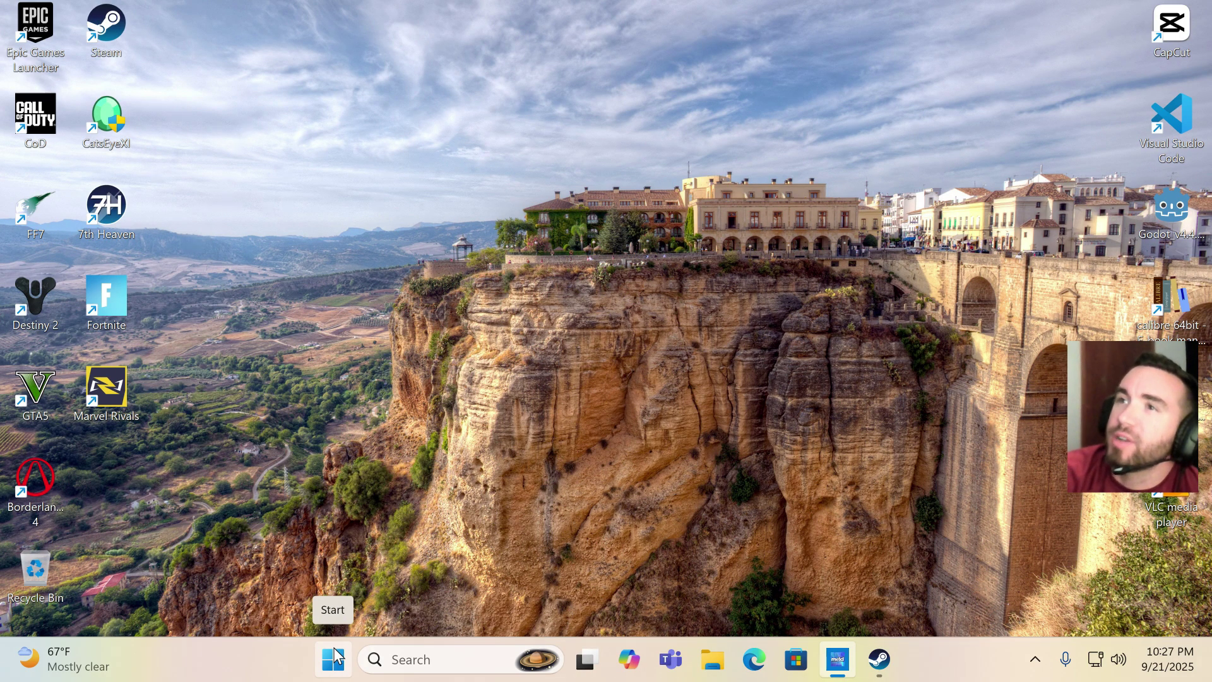
- Launch the Windows Security app from Settings > Privacy & security > Windows Security
left_click(712, 659)
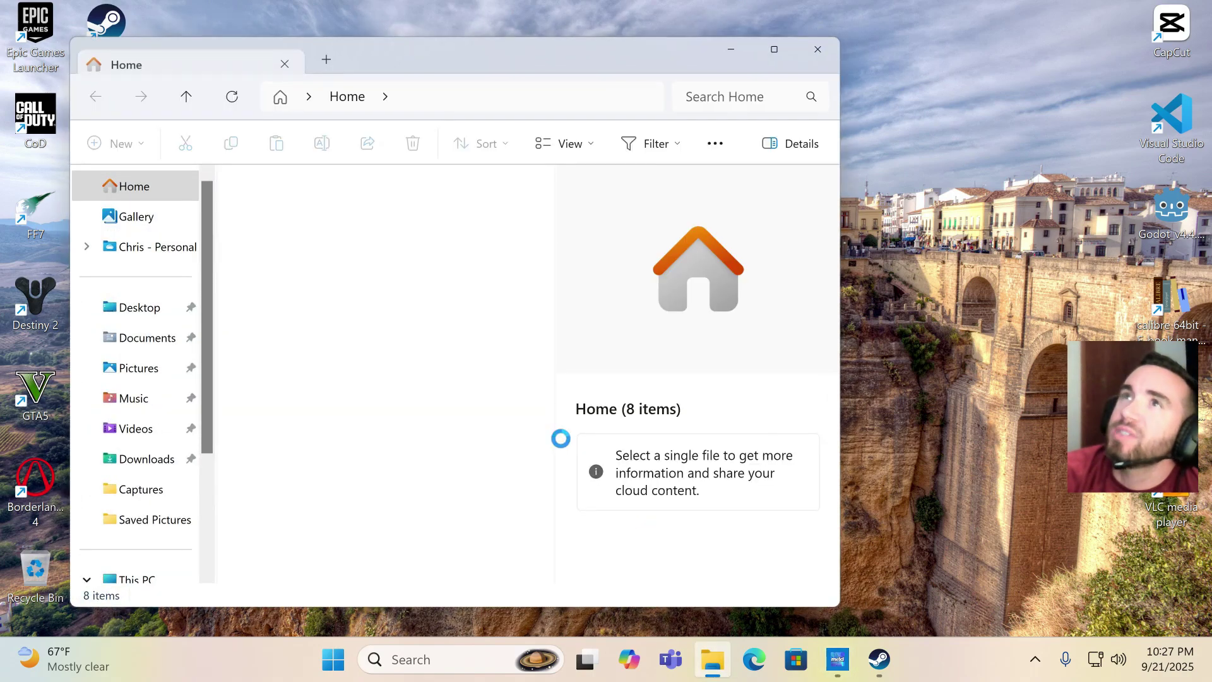
key("alt+F4")
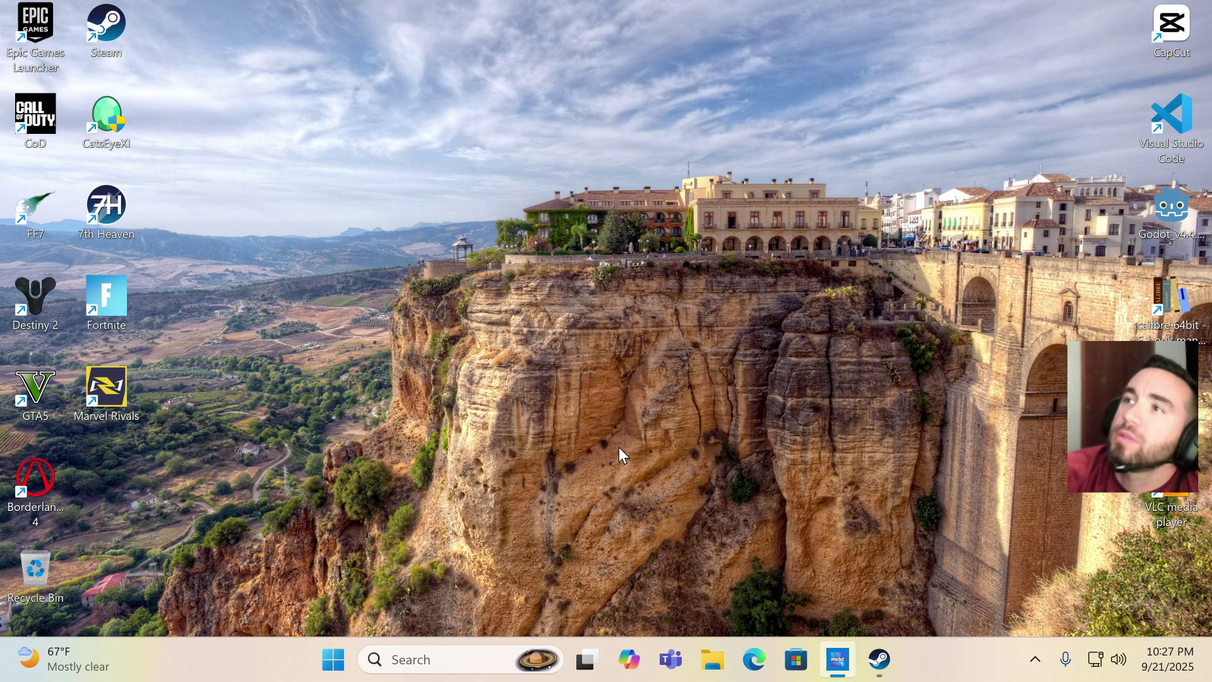
left_click(343, 659)
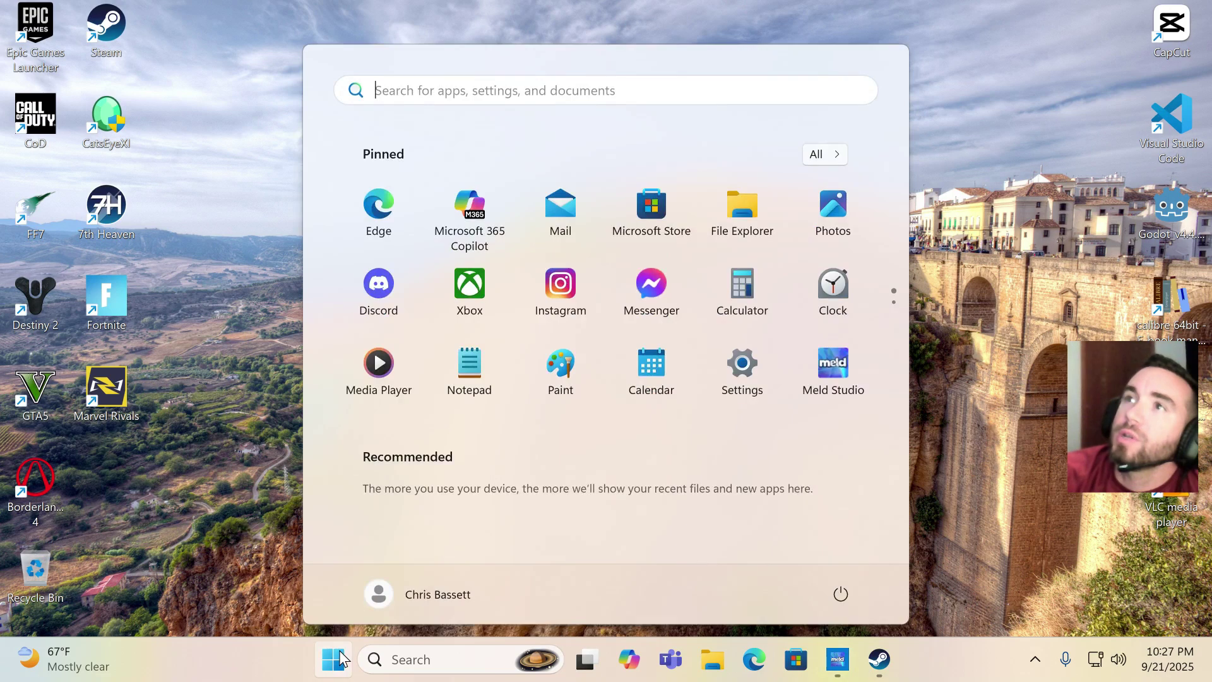
left_click(734, 383)
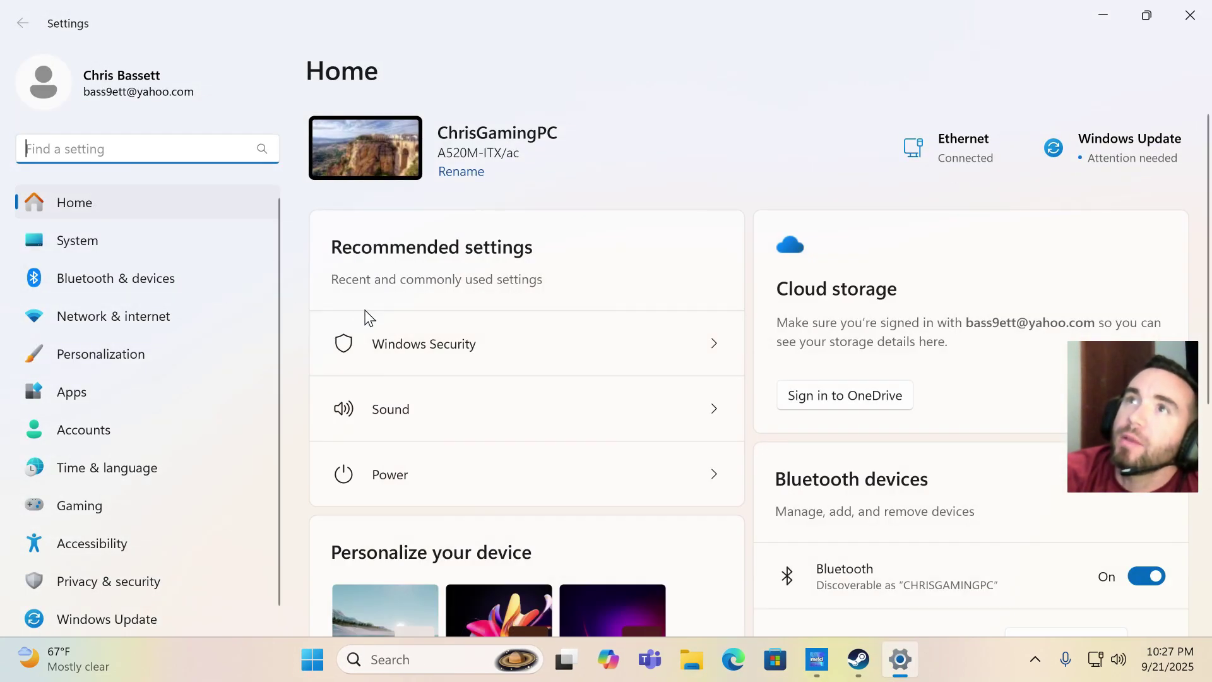
left_click(440, 330)
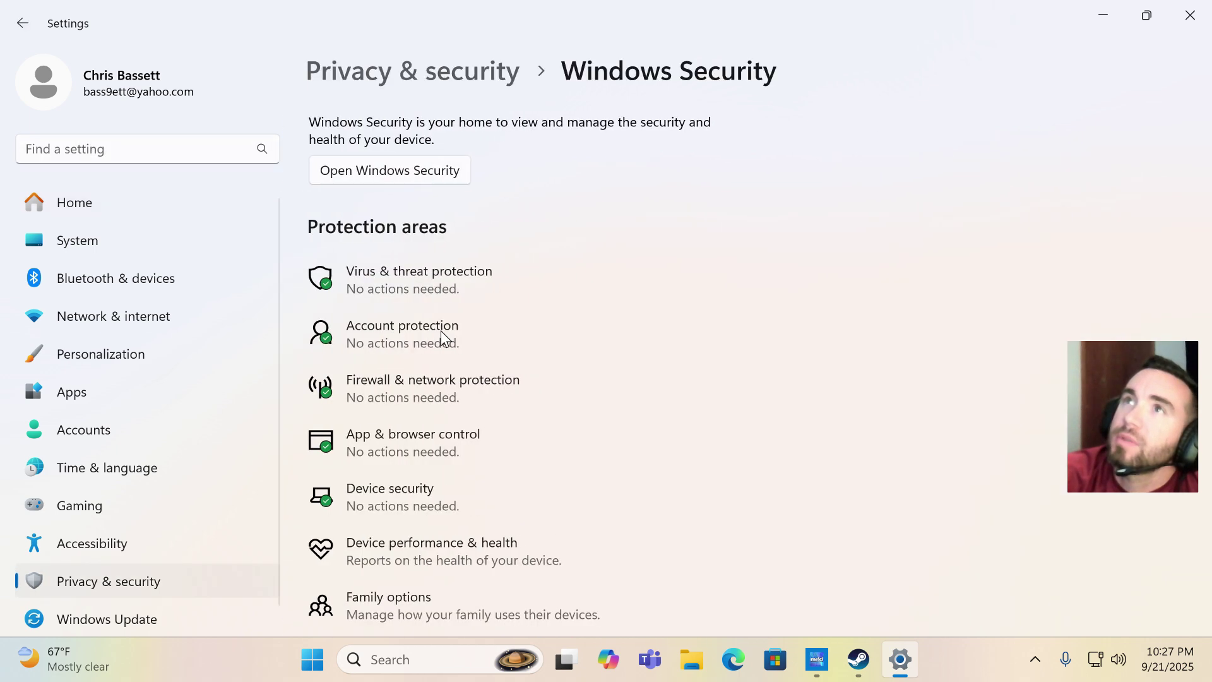
left_click(394, 175)
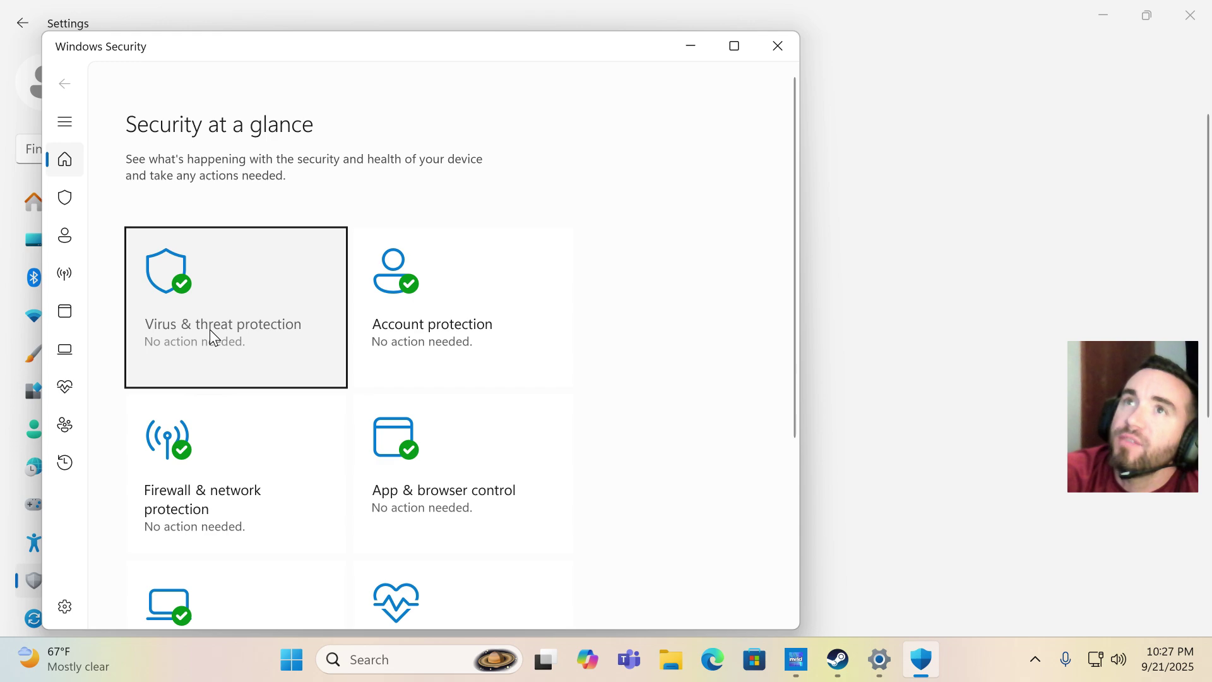
- Switch Controlled folder access Off under Virus & threat protection's ransomware settings, then close Windows Security
left_click(209, 328)
scroll(219, 322, "down", 3)
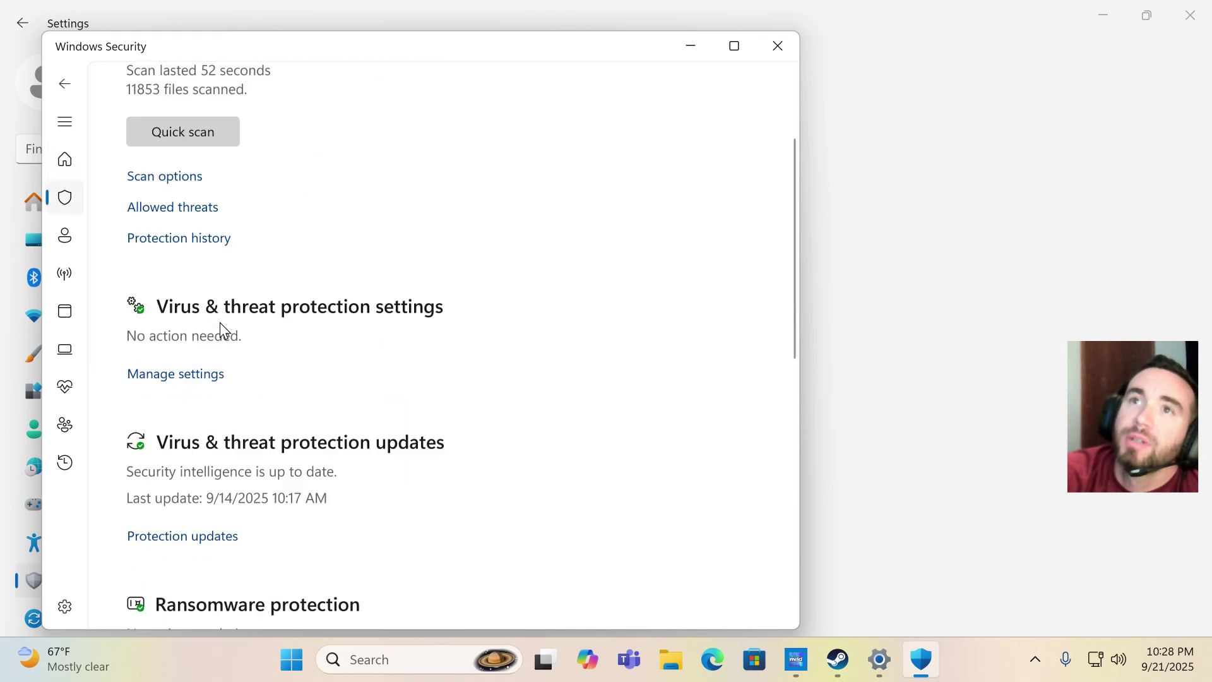
scroll(220, 327, "down", 5)
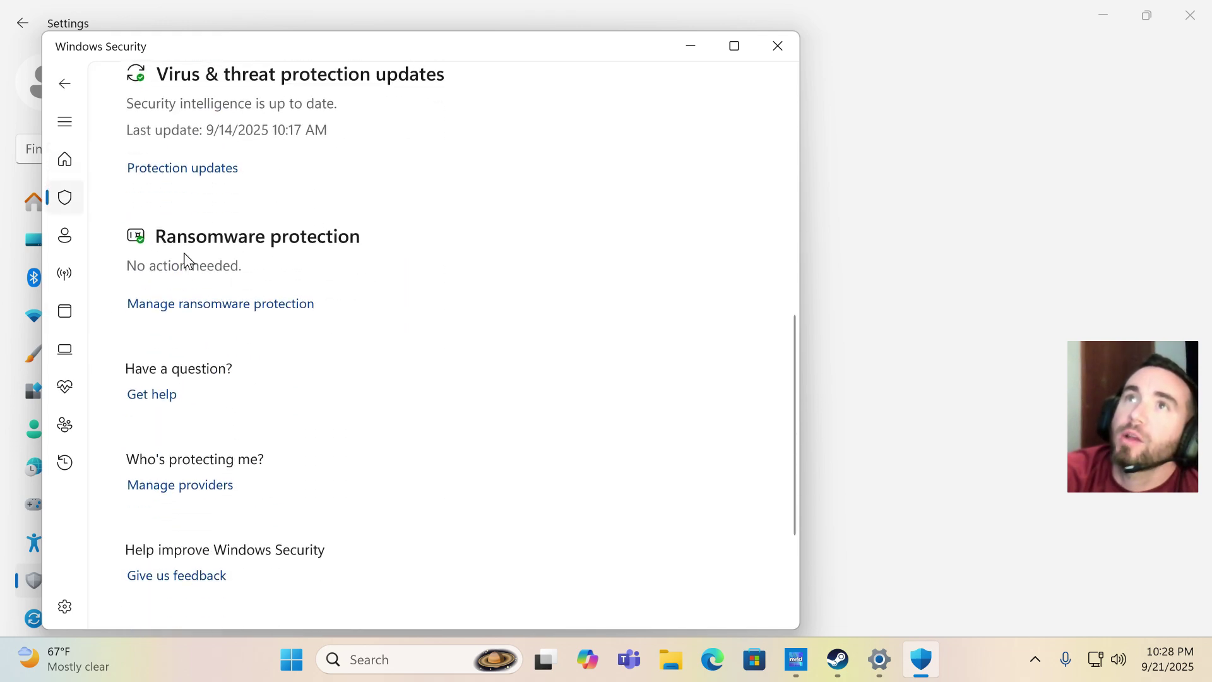
left_click(226, 306)
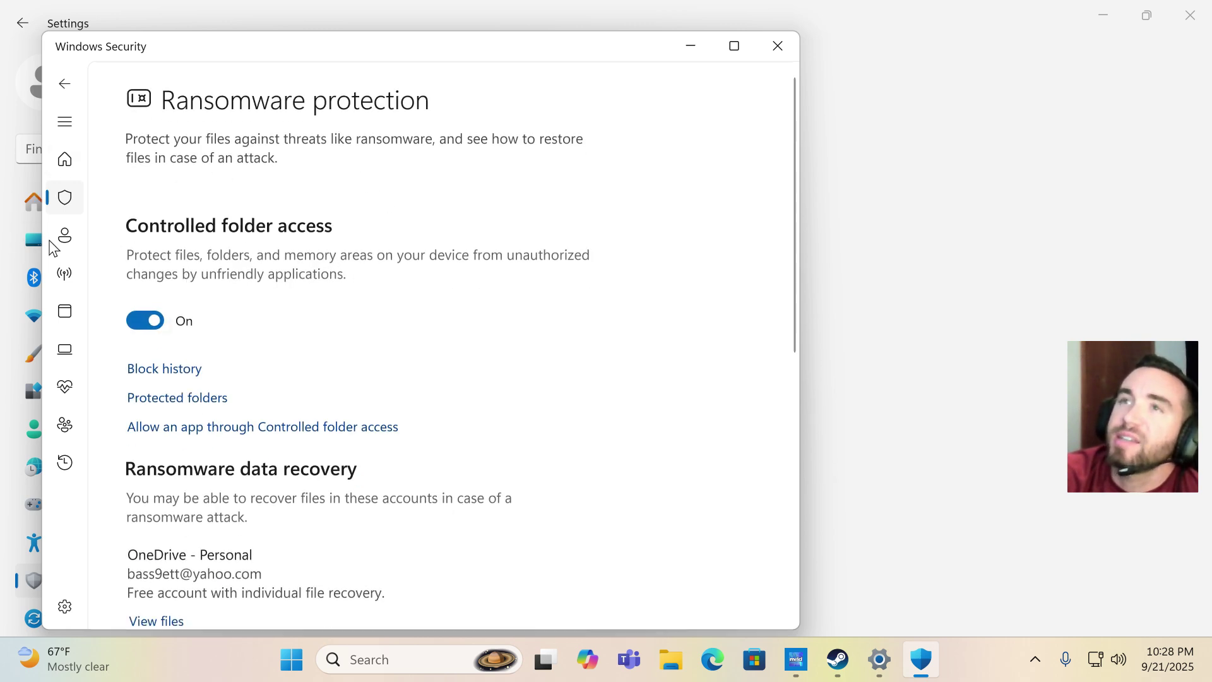
left_click(151, 325)
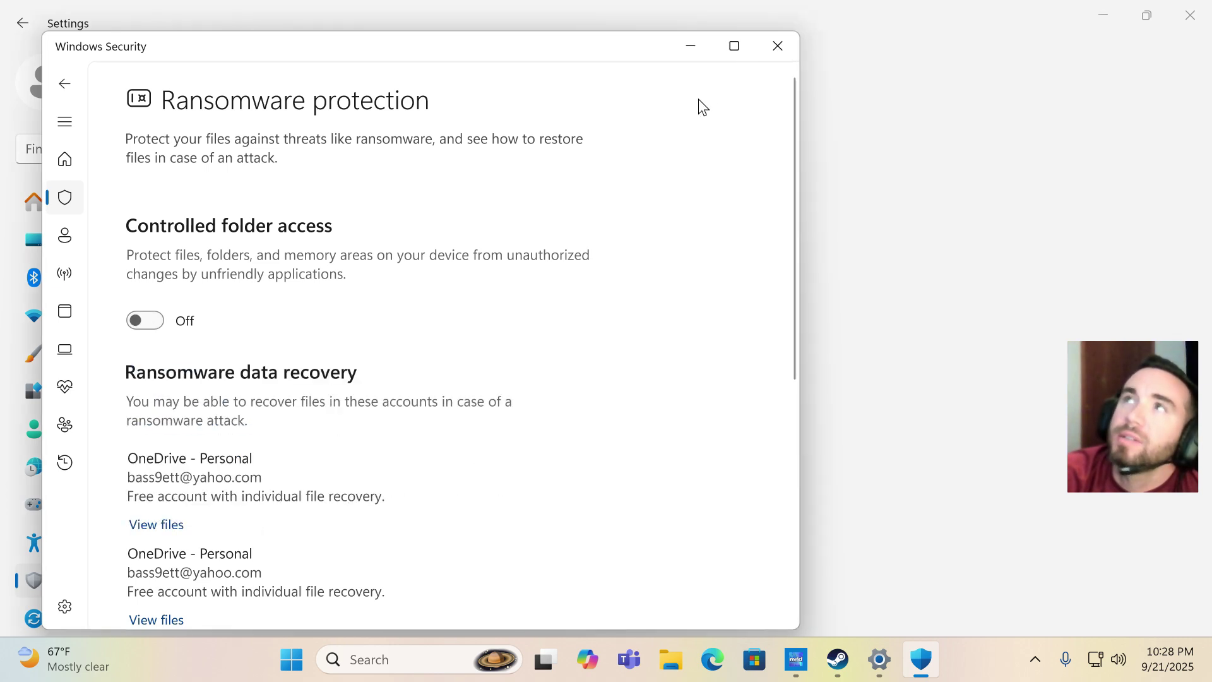
left_click(777, 49)
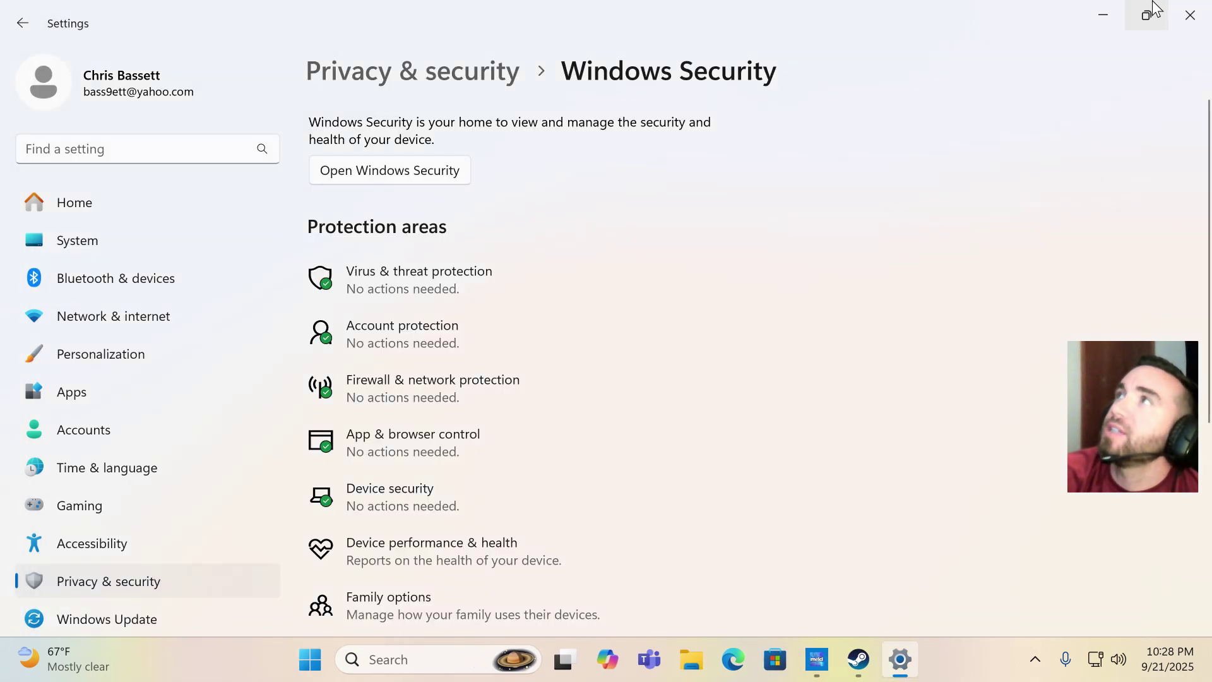
- Close Settings and relaunch Borderlands 4 from the desktop, getting the Steam-must-be-running message
left_click(1190, 15)
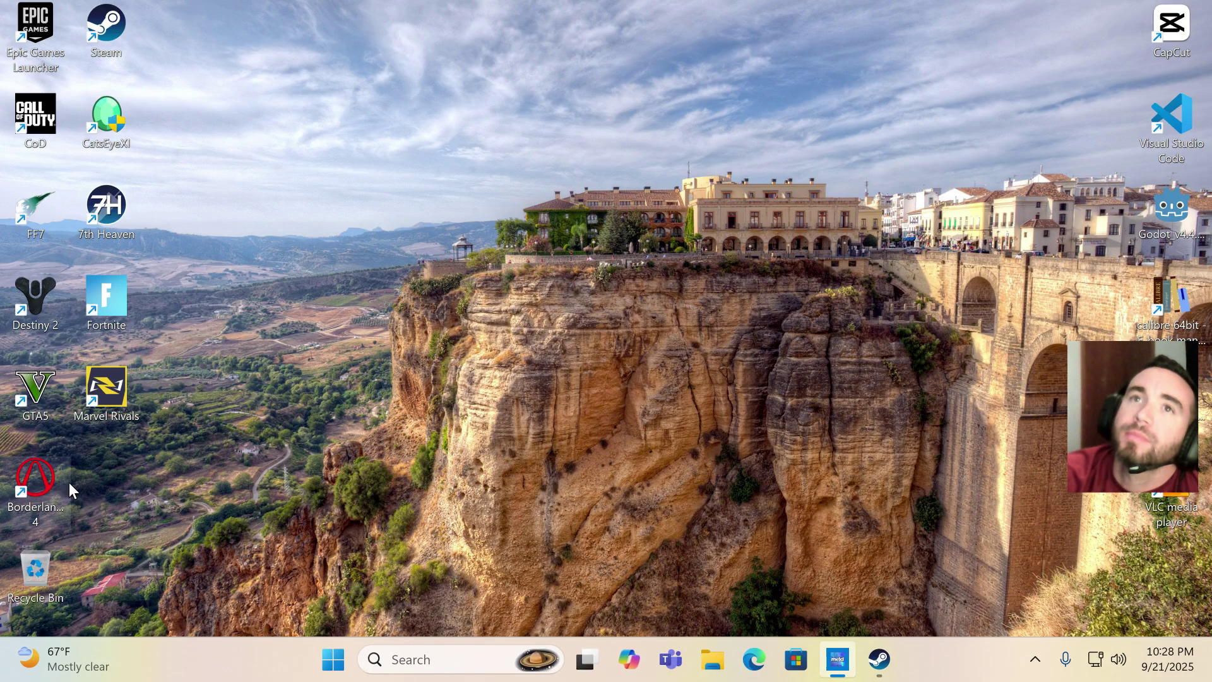
double_click(47, 482)
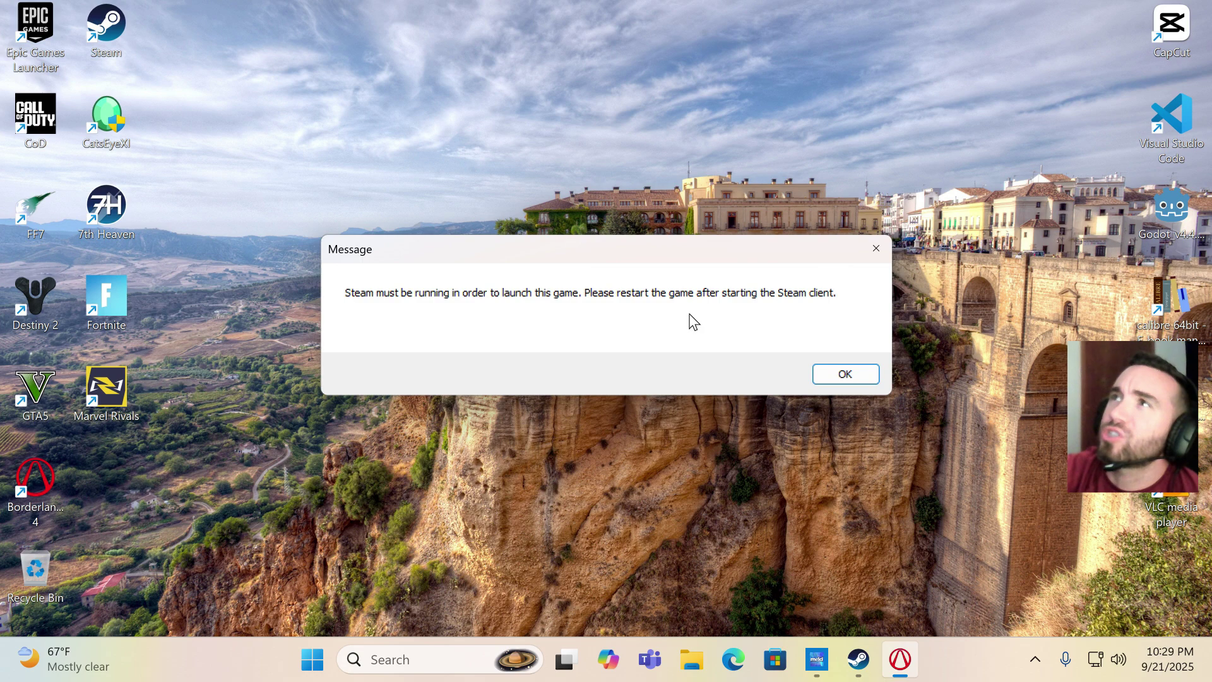
- Dismiss the Steam-required message and relaunch Borderlands 4 so it starts through Steam
left_click(857, 376)
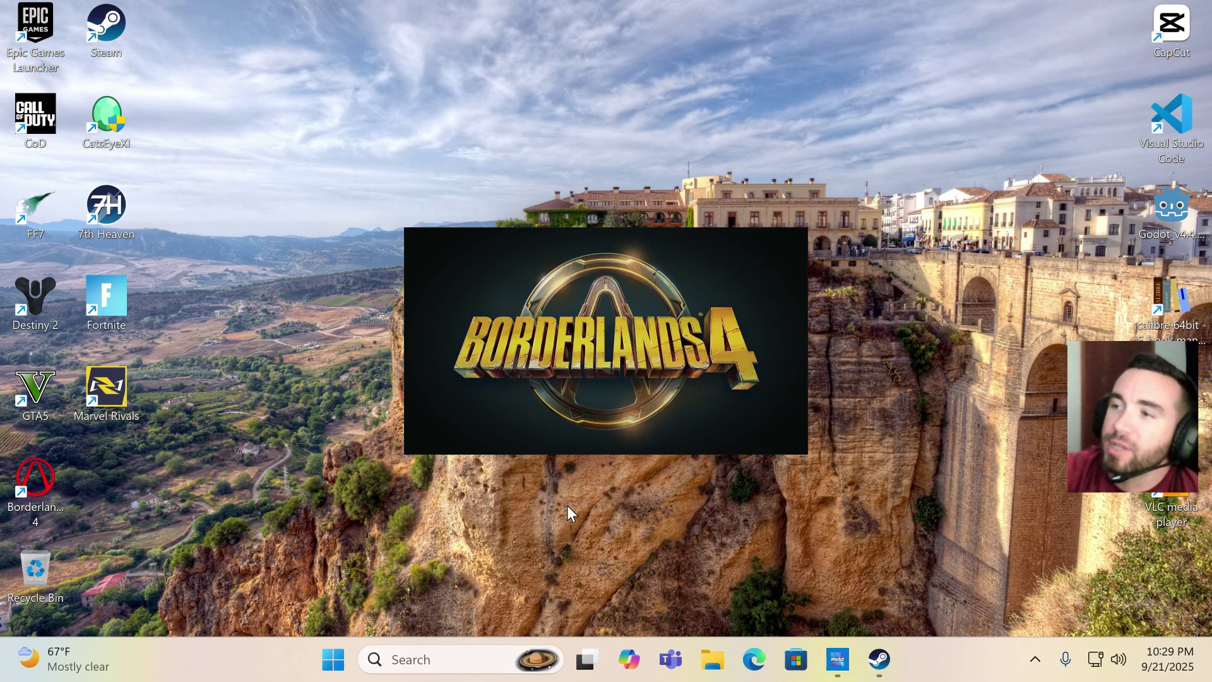
double_click(36, 487)
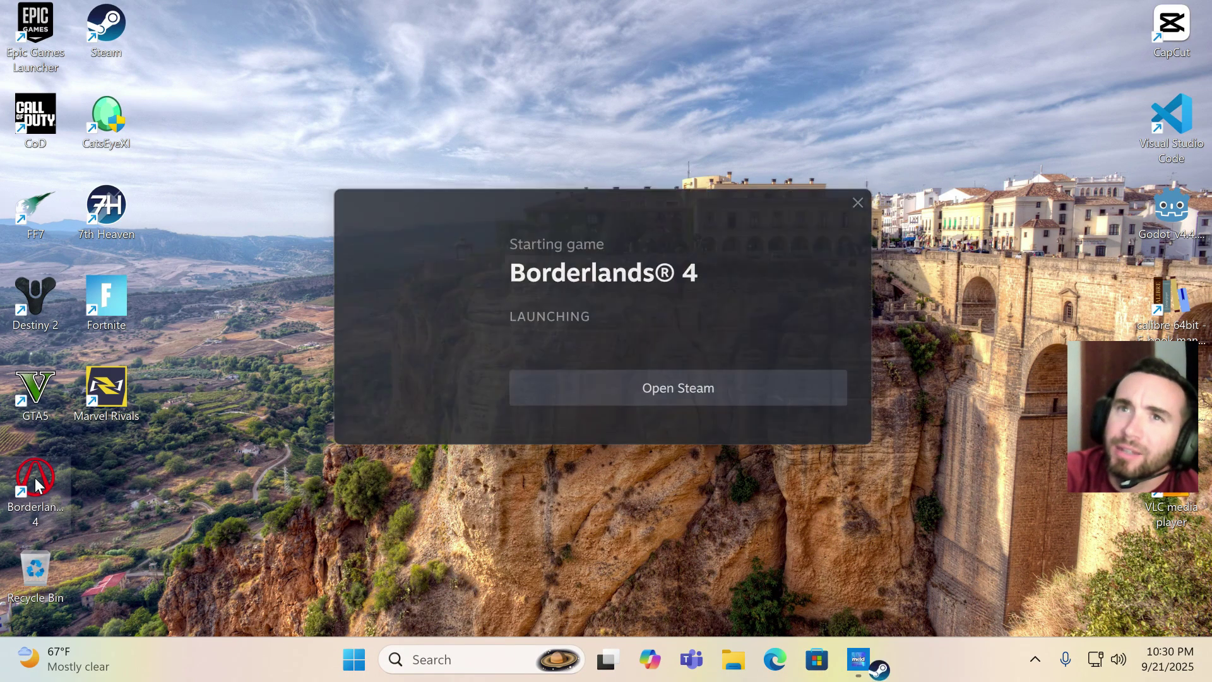